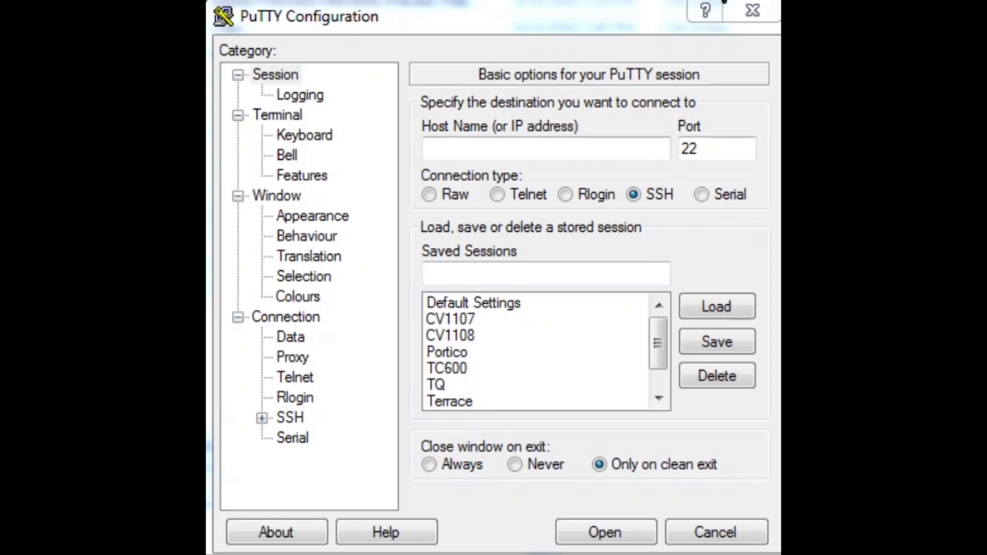
# Configure the serial line with a speed of 38400 baud and flow control set to None.
pyautogui.click(292, 437)
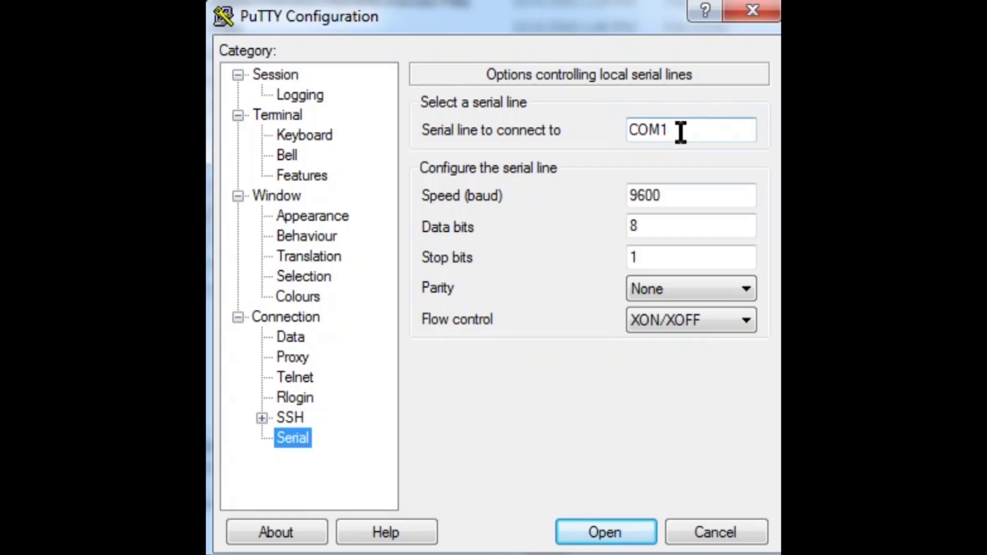
pyautogui.click(676, 195)
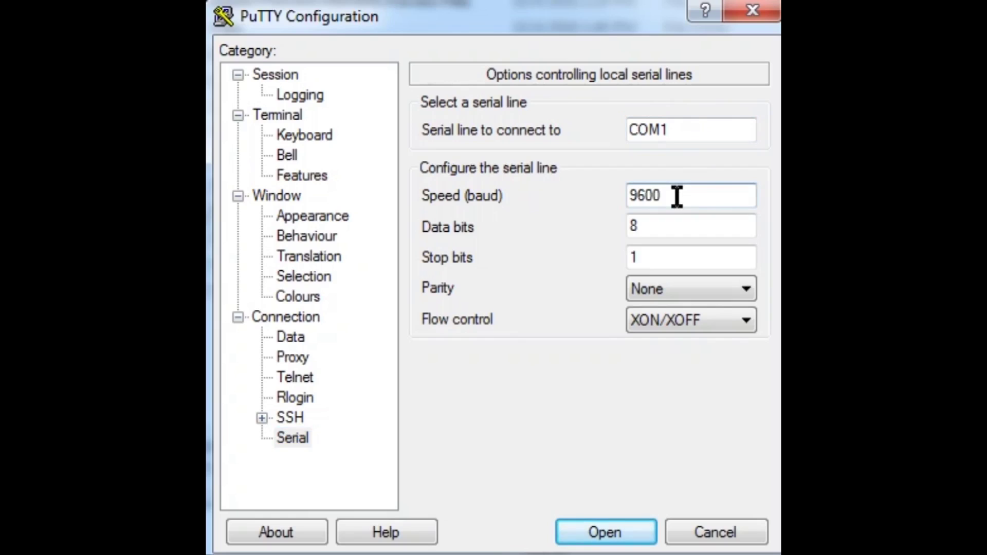
pyautogui.press('BackSpace')
pyautogui.press('BackSpace')
pyautogui.press('BackSpace')
pyautogui.press('BackSpace')
pyautogui.write('38400')
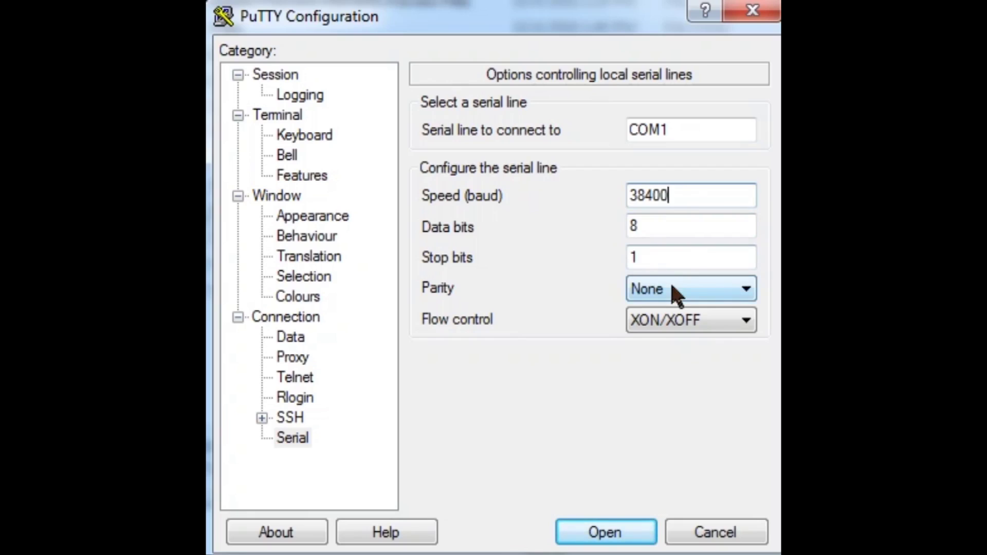
pyautogui.click(686, 321)
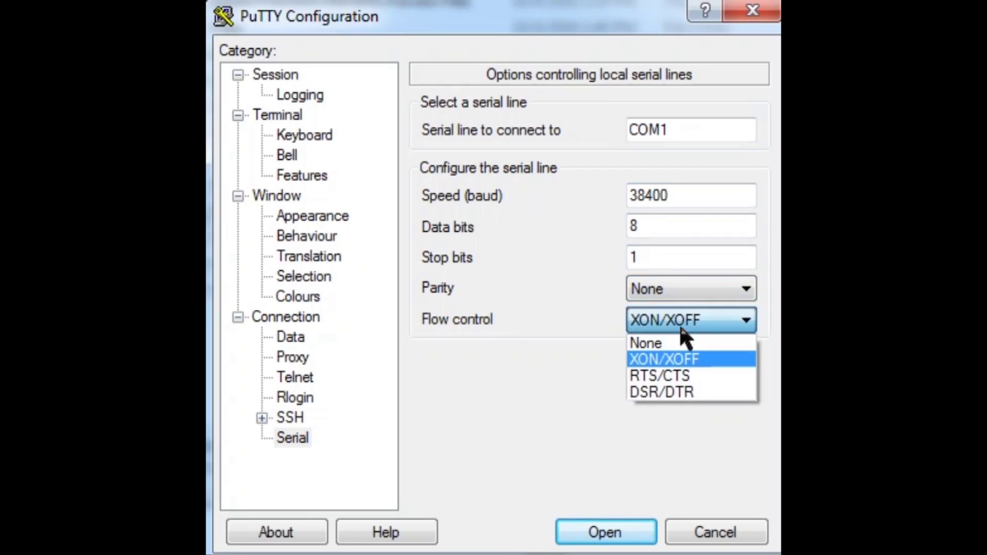
pyautogui.click(670, 346)
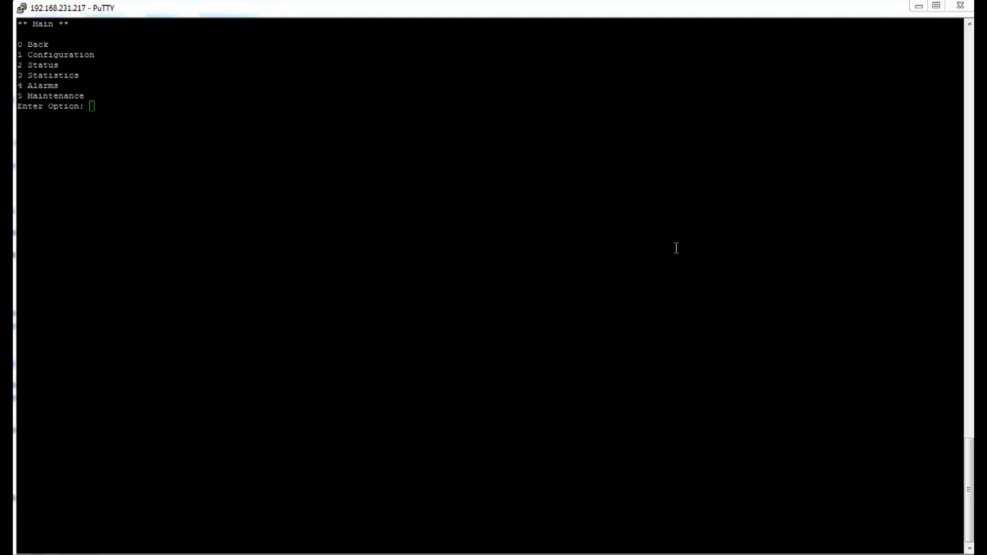
# Go from the device's main menu to the Network page of the configuration.
pyautogui.click(676, 248)
pyautogui.write('1')
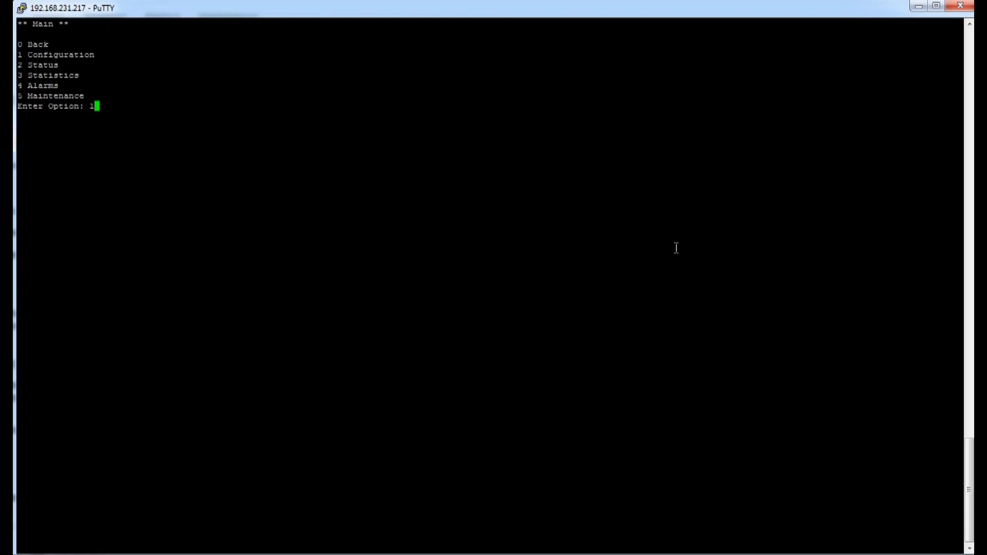
pyautogui.press('Return')
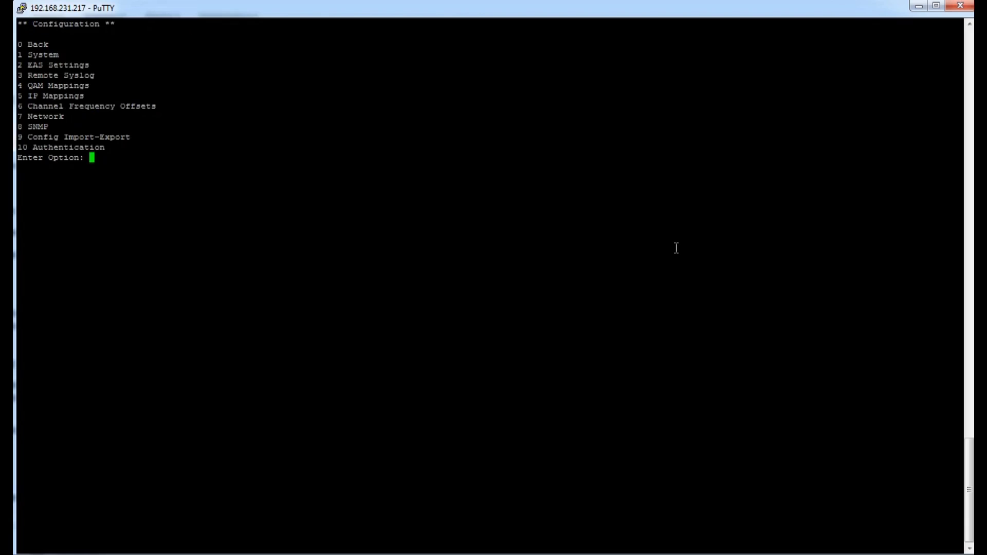
pyautogui.write('7')
pyautogui.press('Return')
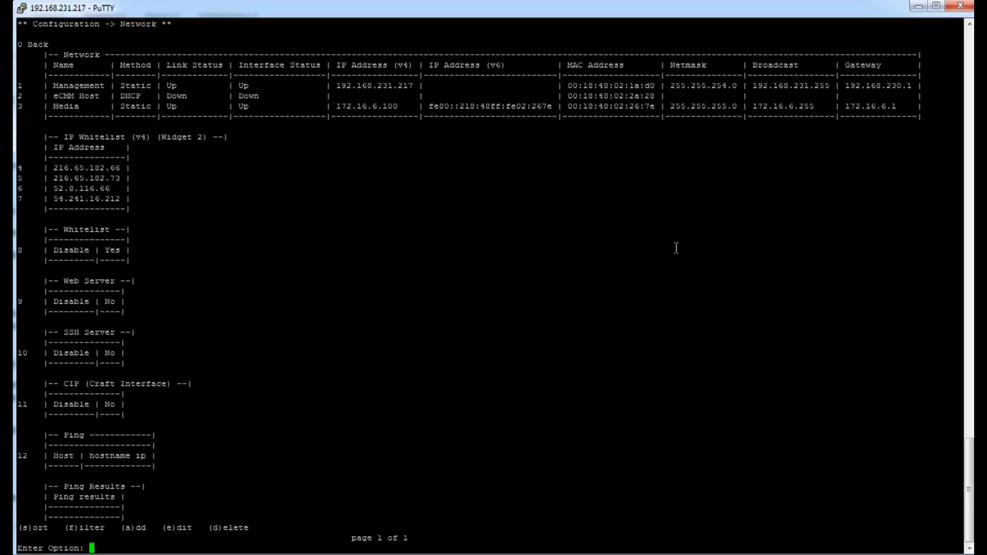
# Edit the eCMM Host interface in row 2, keeping the DHCP method and setting its interface status to Down.
pyautogui.write('e')
pyautogui.press('Return')
pyautogui.write('2')
pyautogui.press('Return')
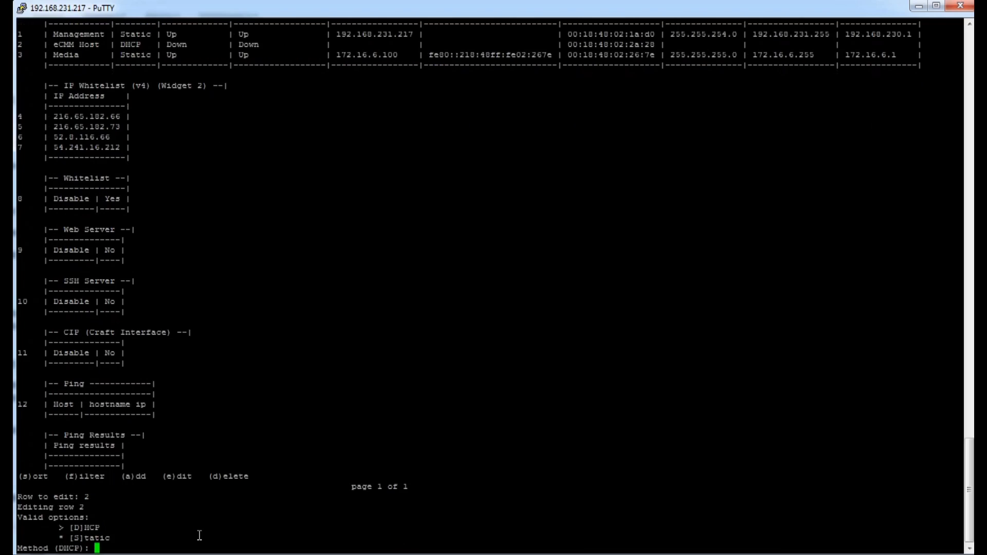
pyautogui.press('Return')
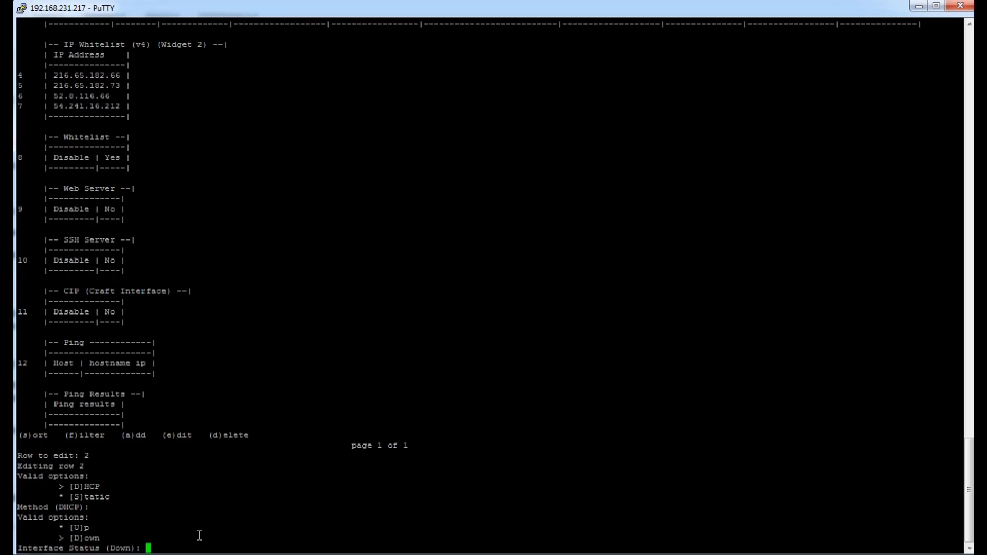
pyautogui.write('d')
pyautogui.press('Return')
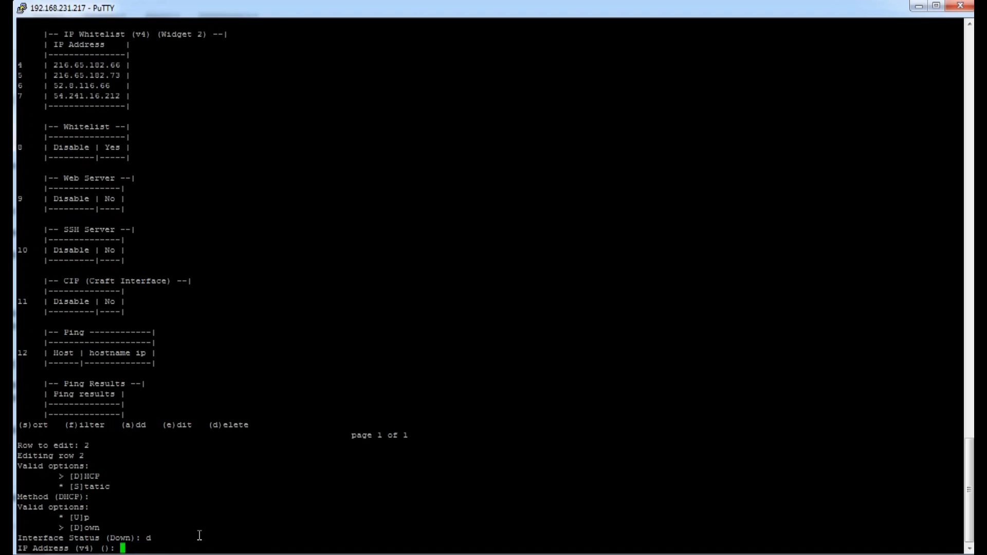
# Leave the eCMM Host's IPv4, IPv6, netmask, broadcast and gateway values blank and finish editing the row.
pyautogui.press('Return')
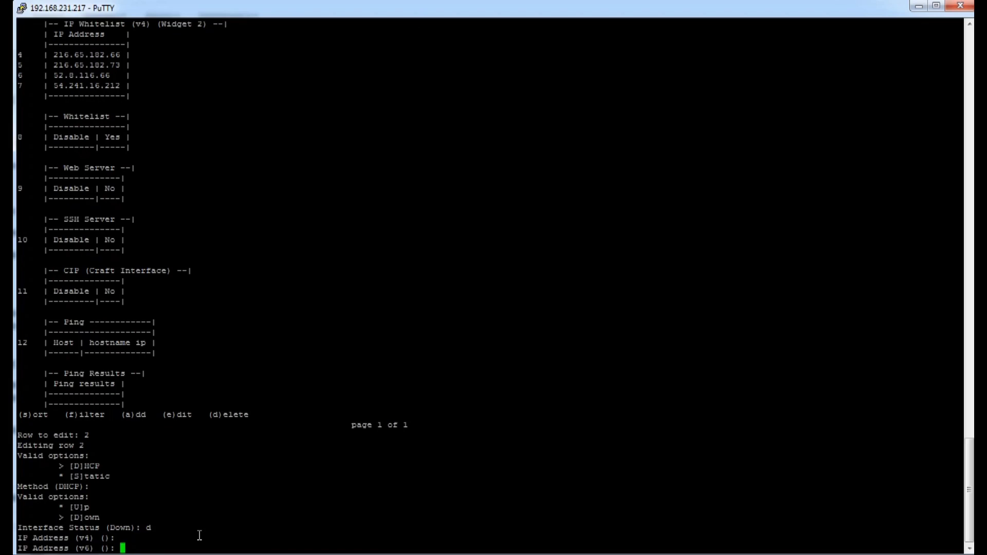
pyautogui.press('Return')
pyautogui.press('Return')
pyautogui.press('Return')
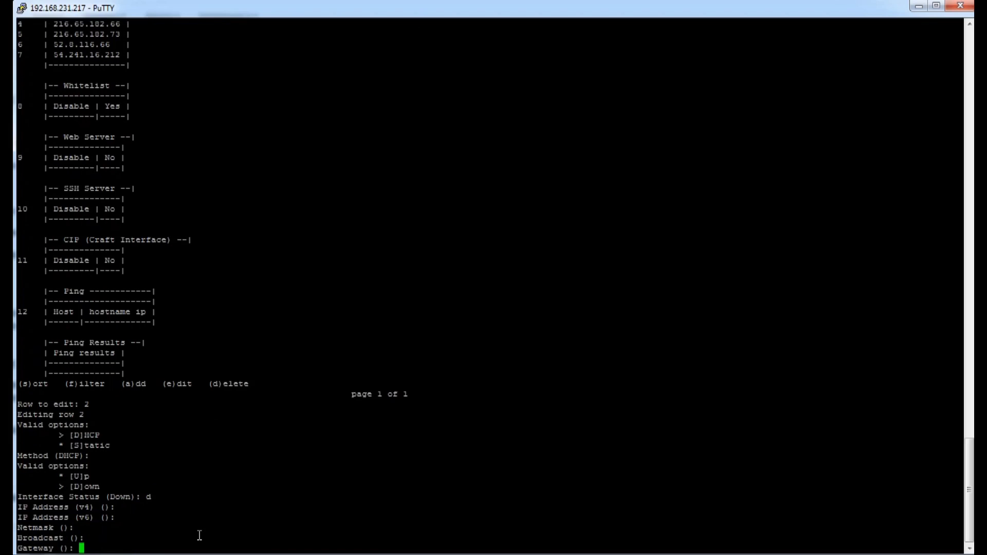
pyautogui.press('Return')
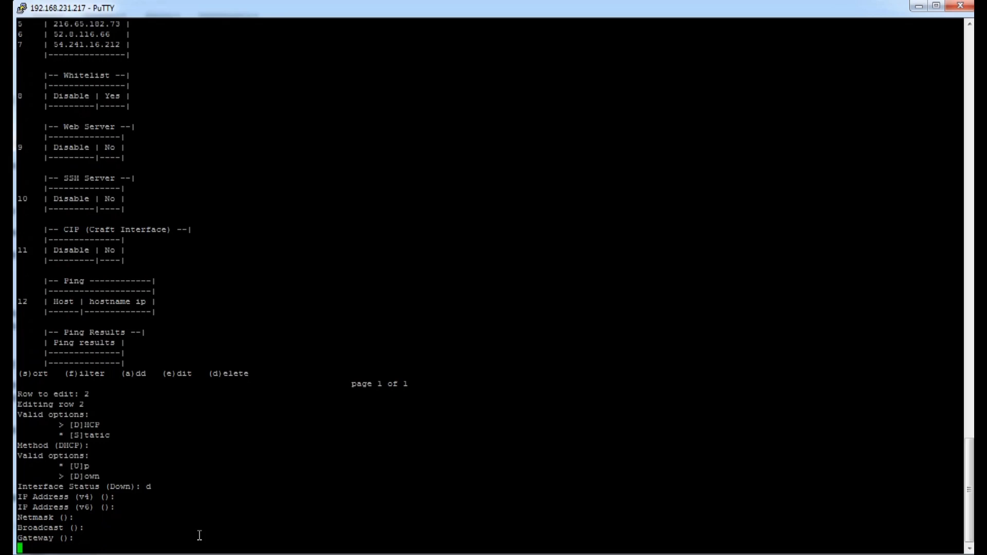
pyautogui.press('Return')
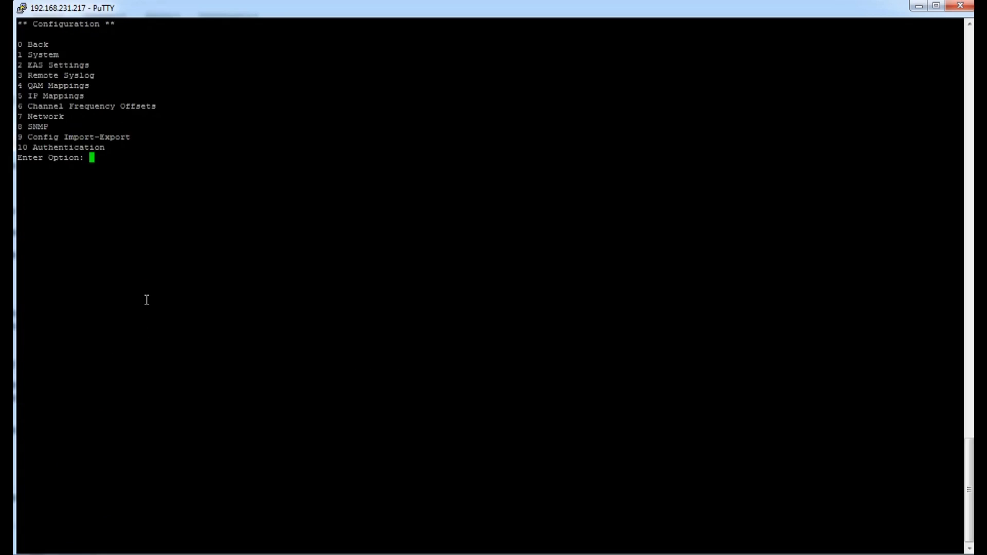
# Reopen the Network configuration page.
pyautogui.write('7')
pyautogui.press('Return')
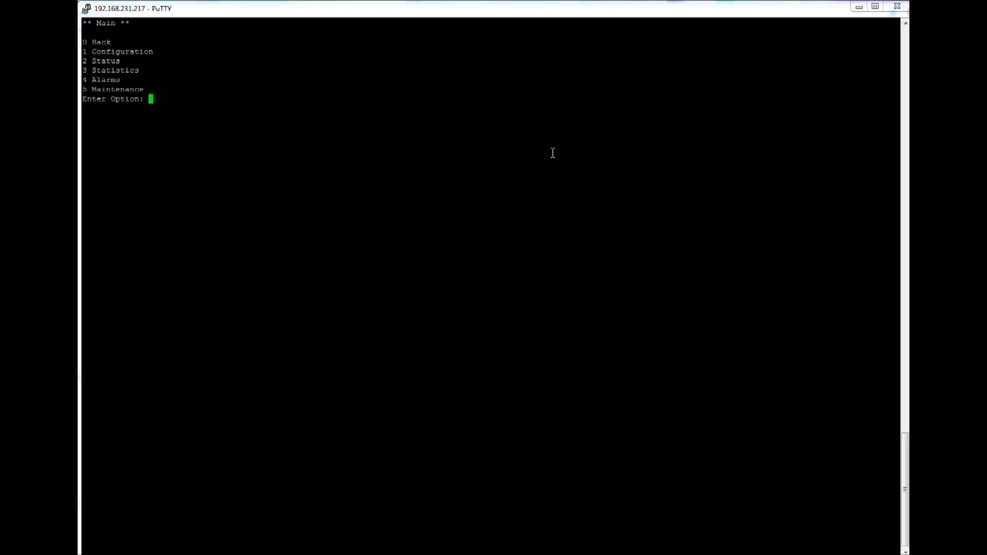
pyautogui.write('1')
pyautogui.press('Return')
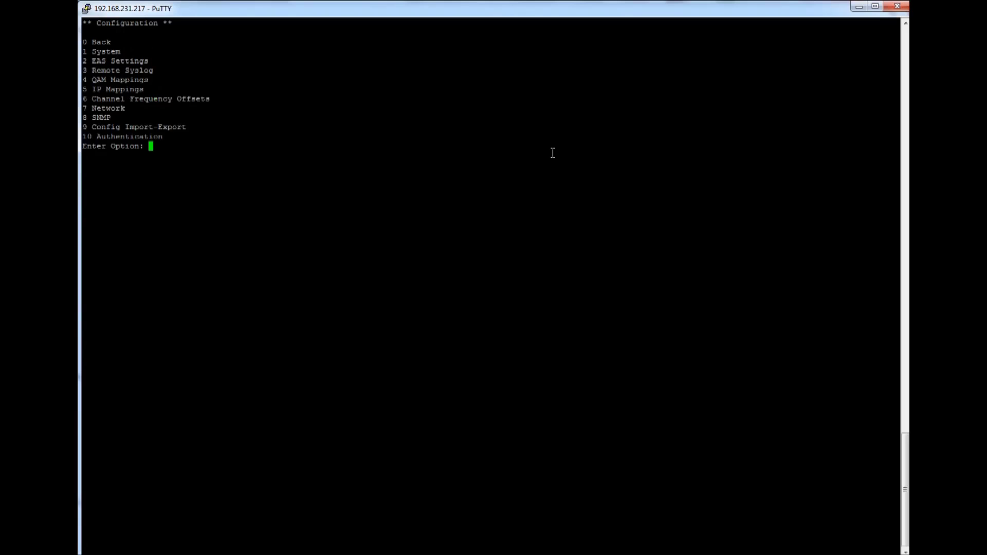
pyautogui.write('7')
pyautogui.press('Return')
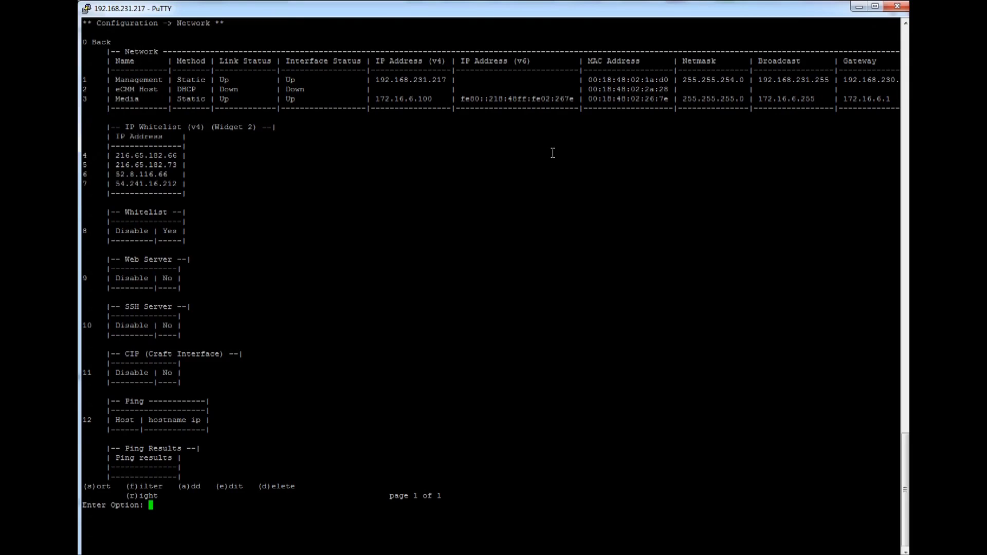
# Edit the Management interface in row 1, setting its method to Static and its interface status to Up.
pyautogui.write('e')
pyautogui.press('Return')
pyautogui.write('1')
pyautogui.press('Return')
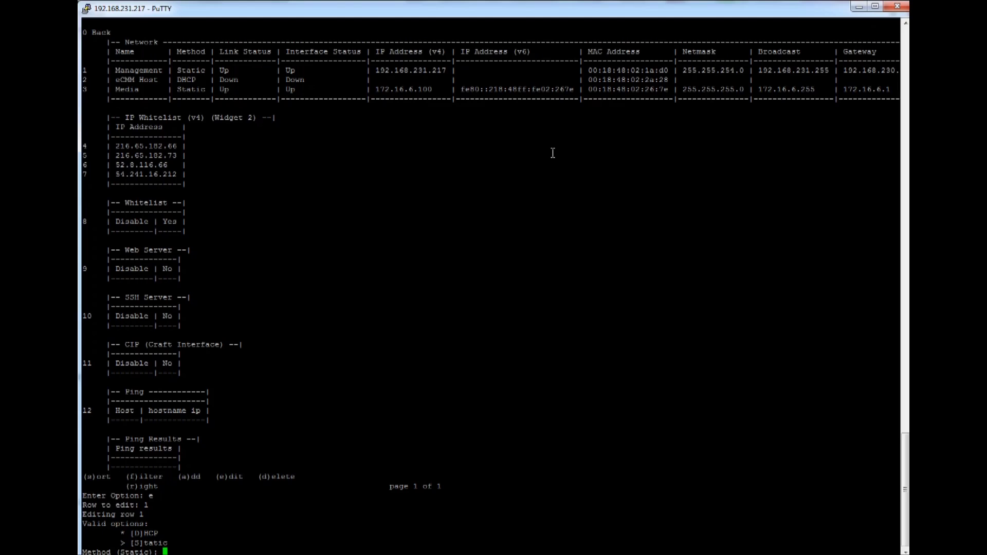
pyautogui.write('s')
pyautogui.press('Return')
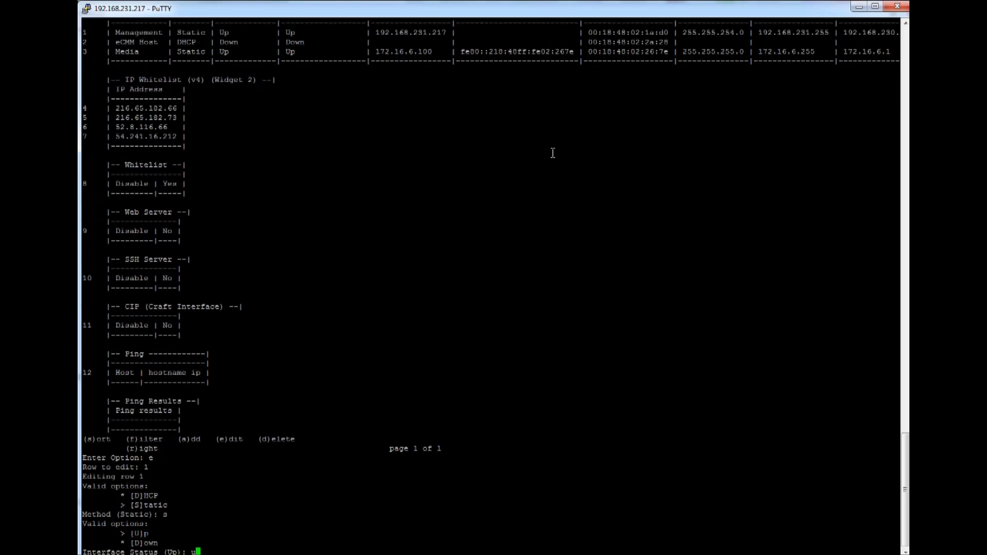
pyautogui.write('u')
pyautogui.press('Return')
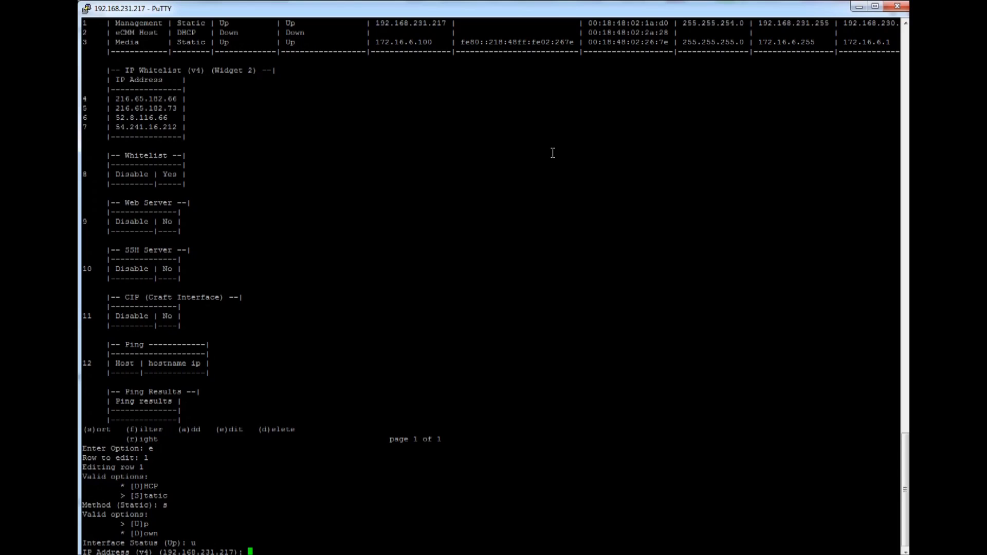
# Enter IPv4 address 192.168.231.217, netmask 255.255.254.0 and gateway 192.168.230.1 for the Management interface, leaving IPv6 blank and keeping the default broadcast.
pyautogui.write('192.168.231.217')
pyautogui.press('Return')
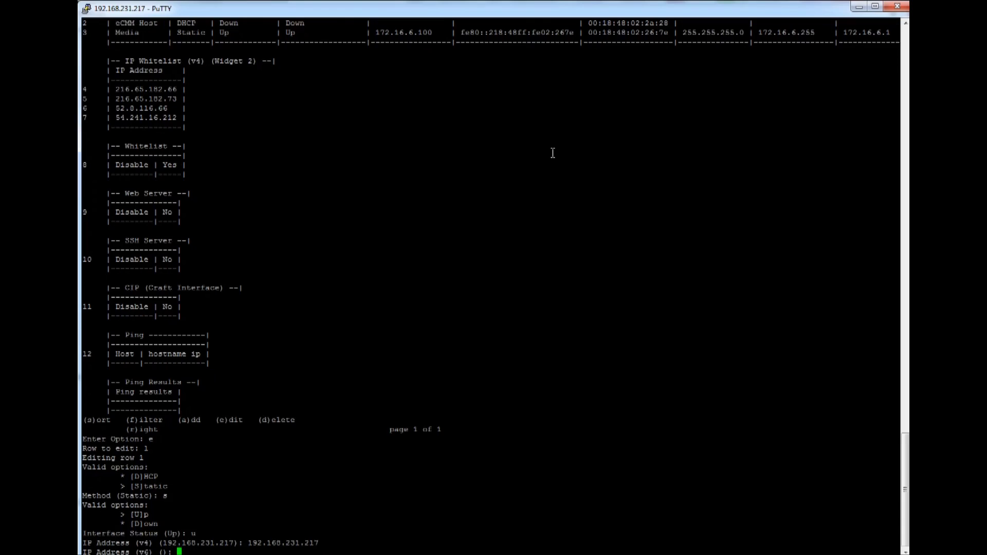
pyautogui.press('Return')
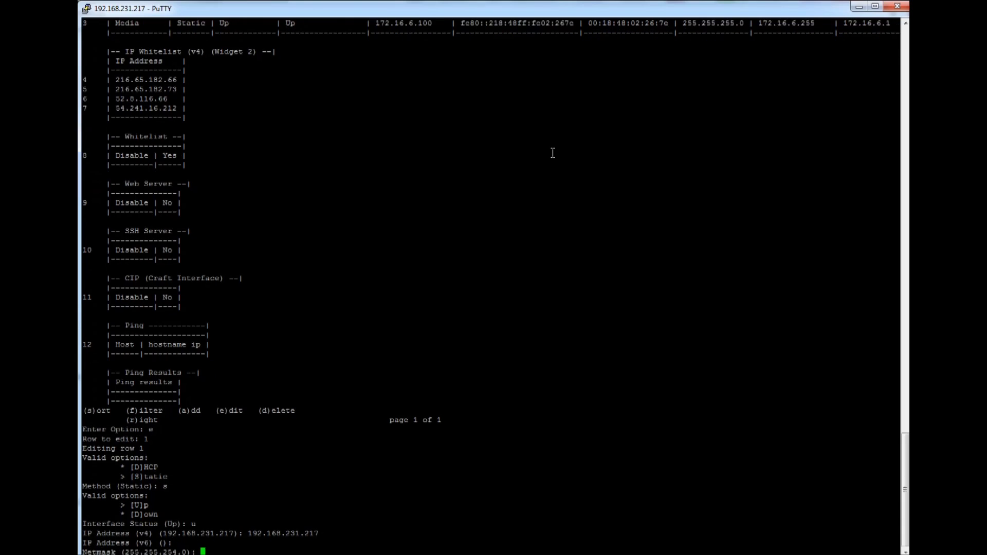
pyautogui.write('255.255.254.0')
pyautogui.press('Return')
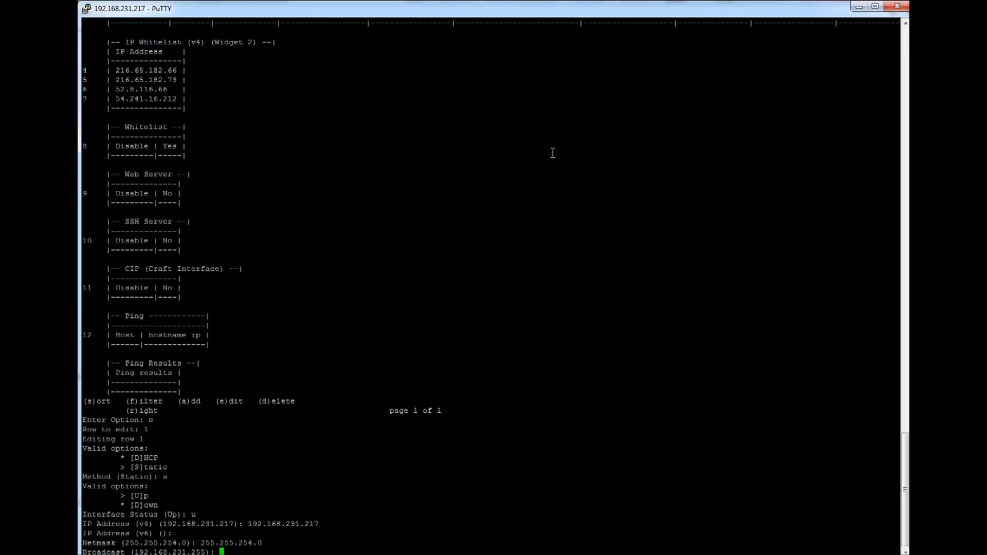
pyautogui.press('Return')
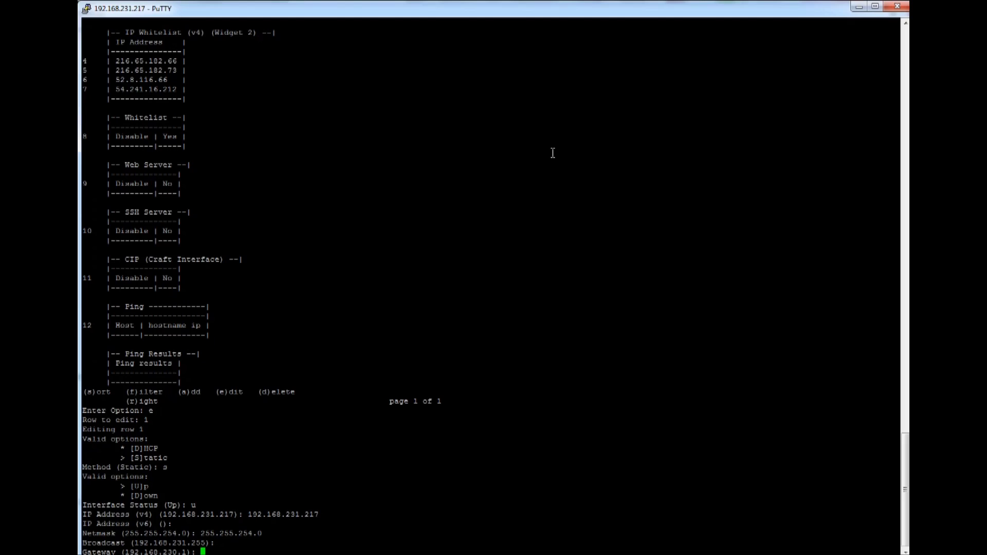
pyautogui.write('192.168.230.1')
pyautogui.press('Return')
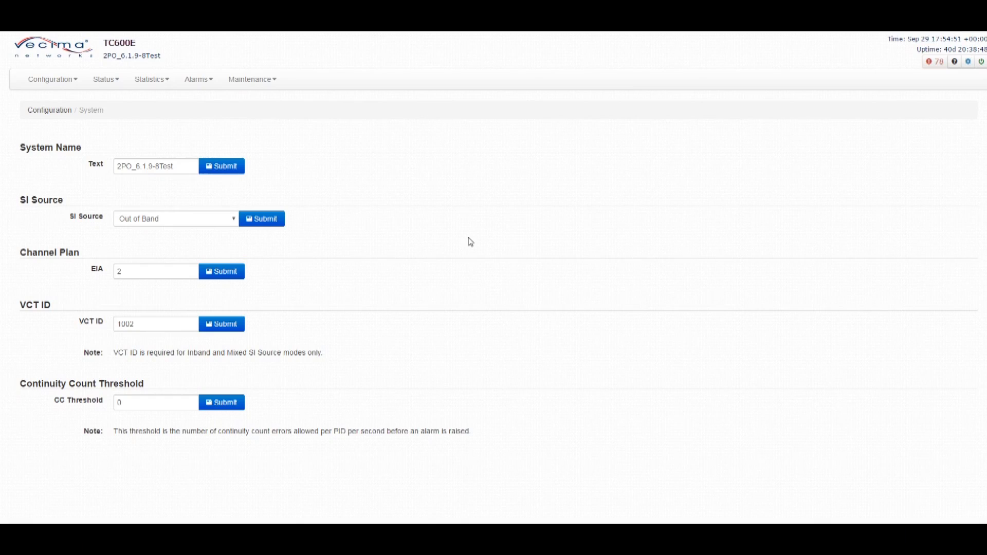
# Switch to the TC600E web interface and view the Network configuration and Decrypt Status pages.
pyautogui.click(51, 81)
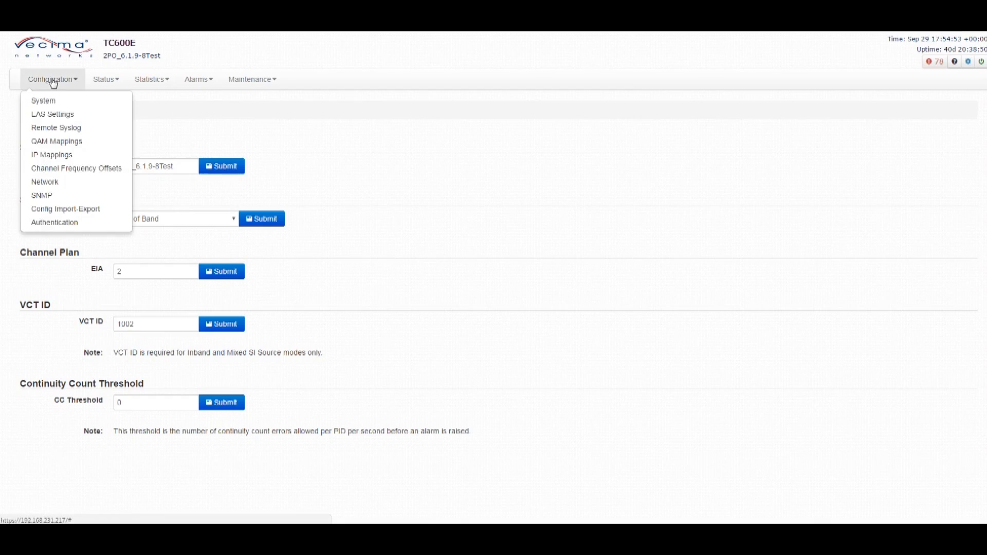
pyautogui.click(46, 182)
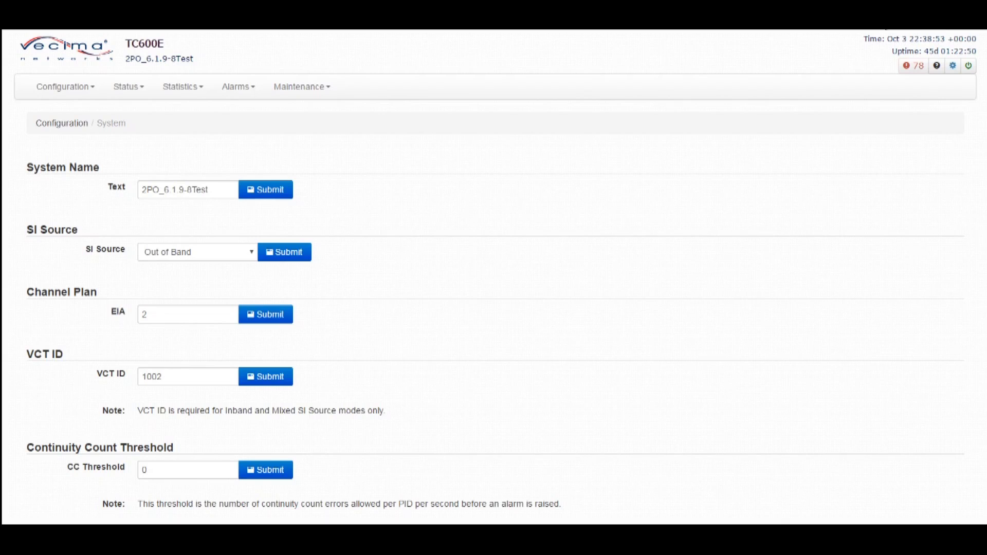
pyautogui.click(134, 91)
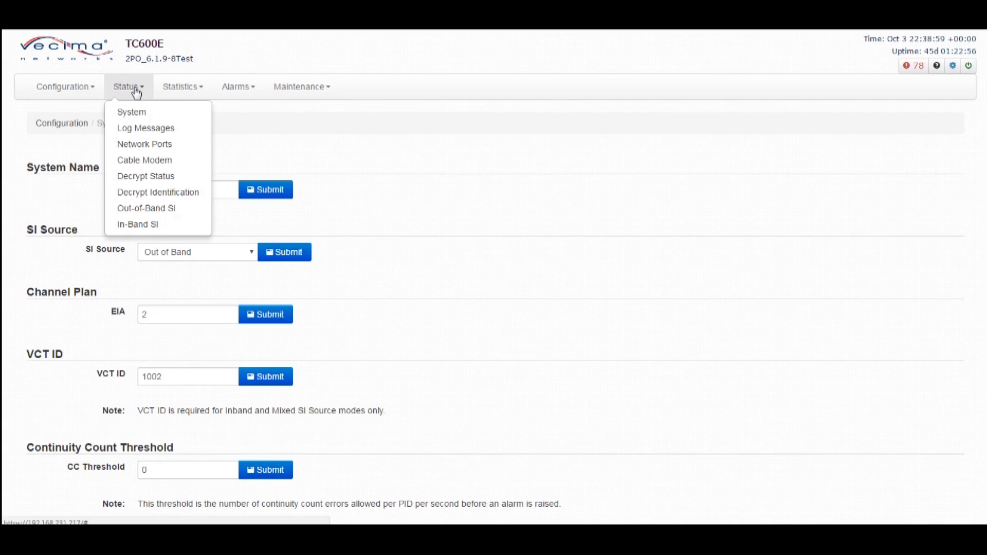
pyautogui.click(145, 176)
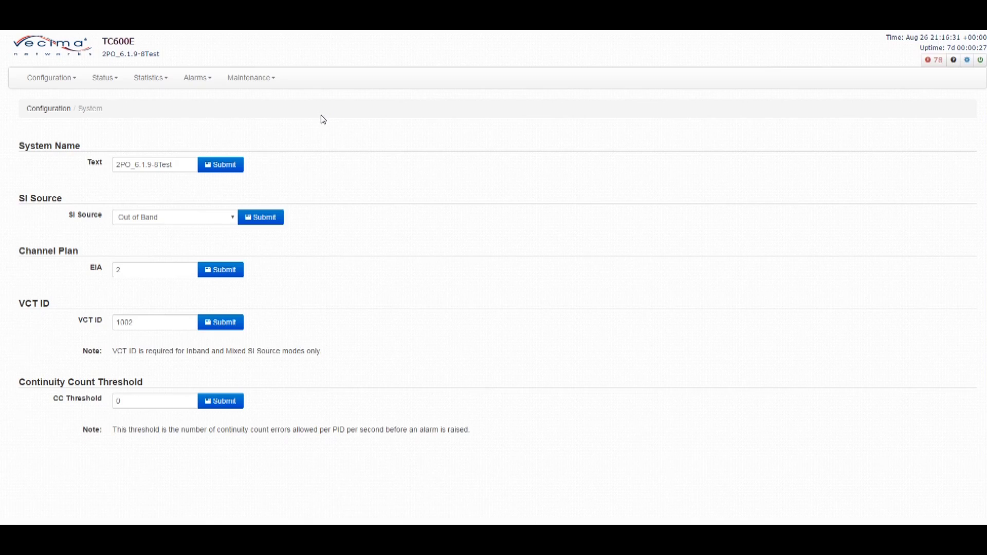
# Open the Config Import-Export page in the TC600E web interface.
pyautogui.click(36, 78)
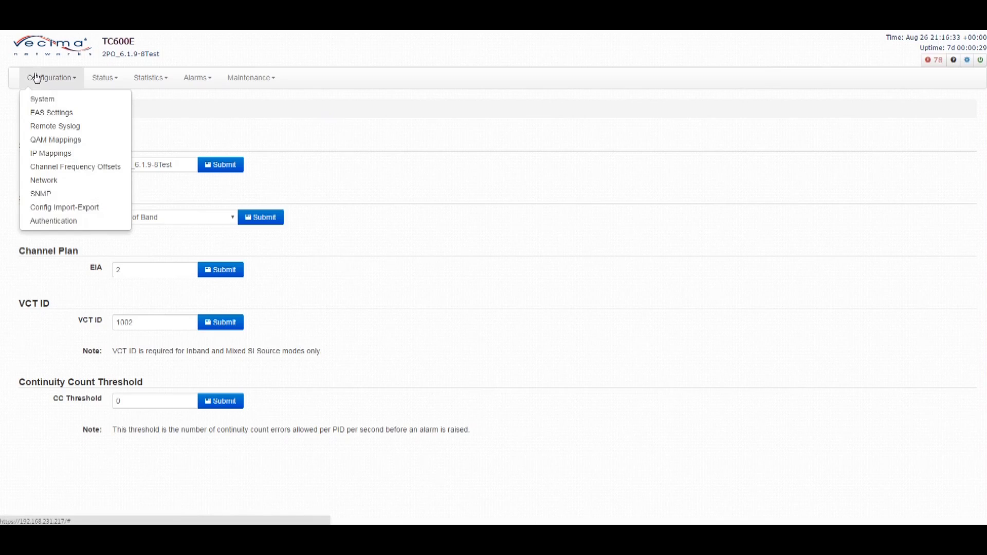
pyautogui.click(76, 208)
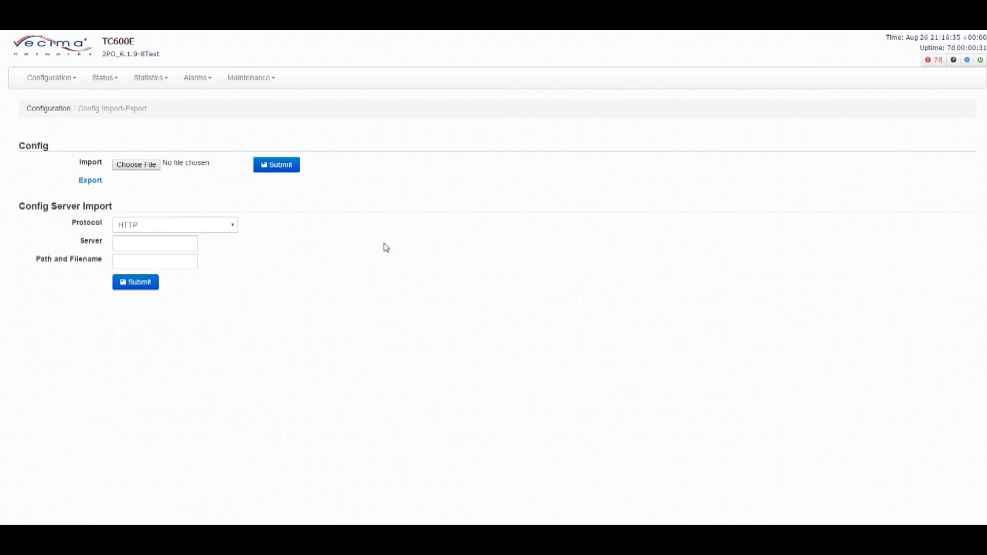